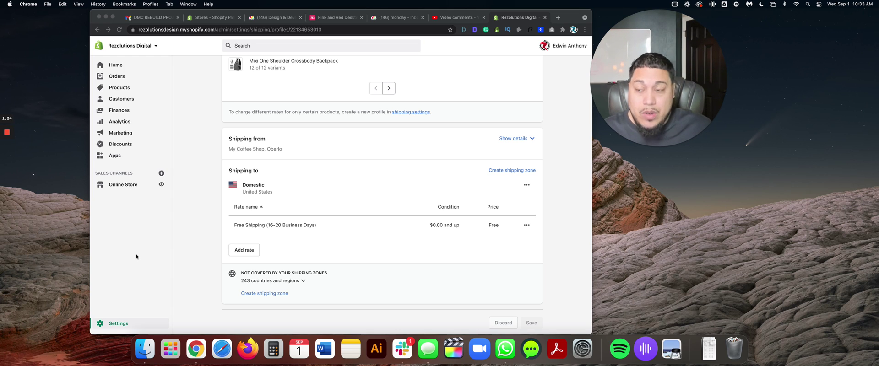
# Step: Review the store's stocked and app locations in the settings, then return to the settings overview
pyautogui.click(115, 66)
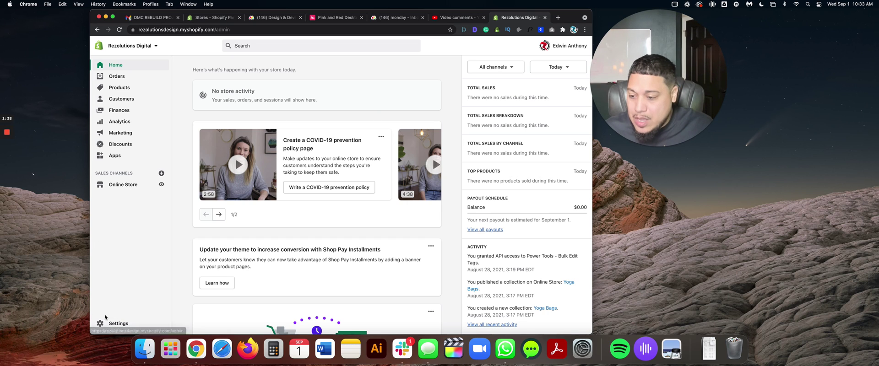
pyautogui.click(117, 325)
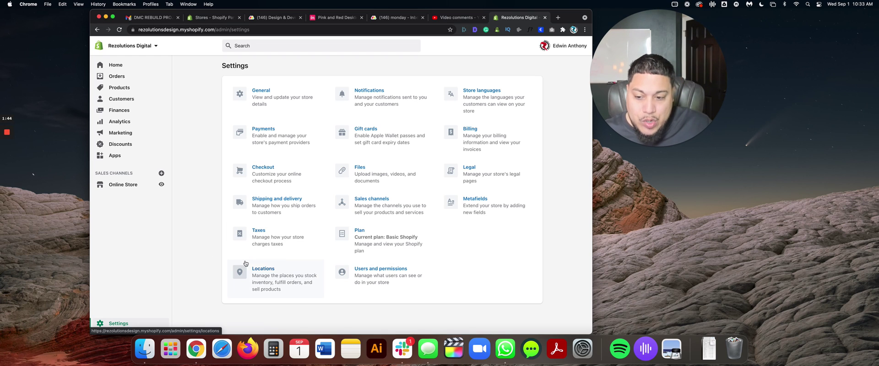
pyautogui.click(255, 271)
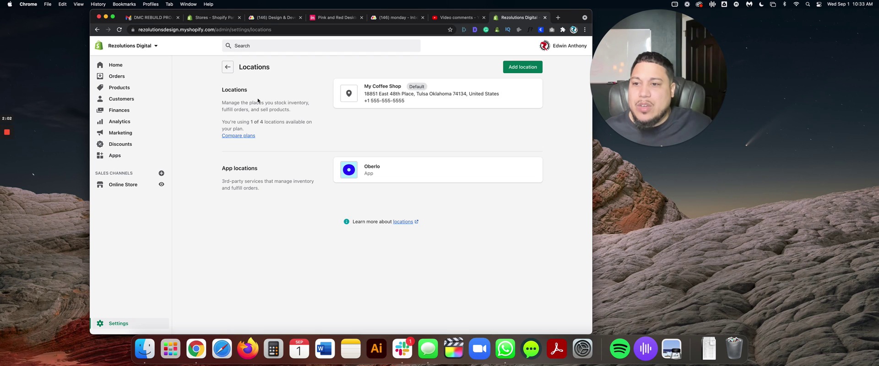
pyautogui.click(227, 67)
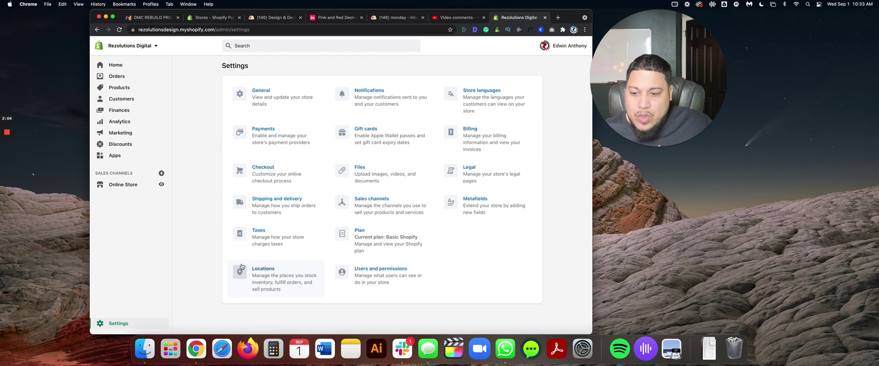
# Step: Open the general shipping profile's rates and delete the Free Shipping (16-20 Business Days) rate from the Domestic zone
pyautogui.click(272, 200)
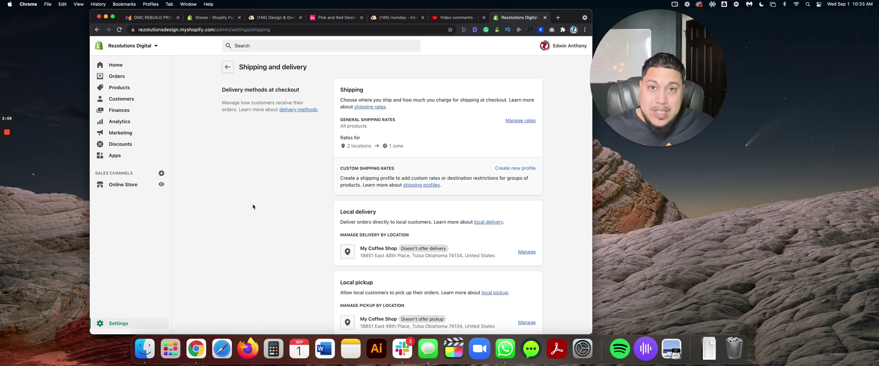
pyautogui.click(517, 121)
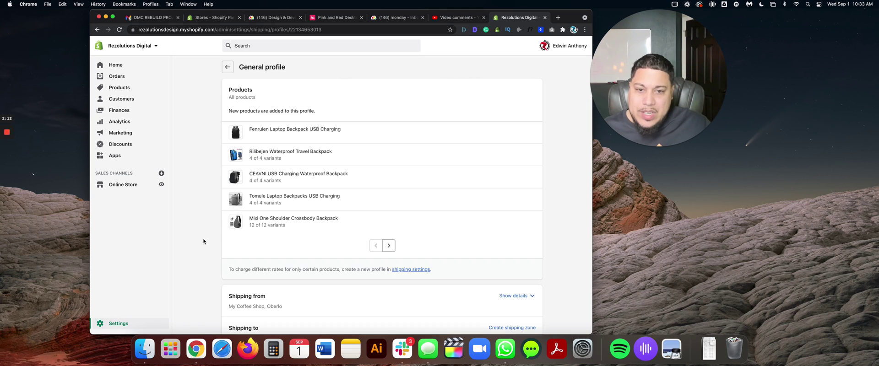
pyautogui.scroll(-5, 204, 241)
pyautogui.scroll(-1, 204, 242)
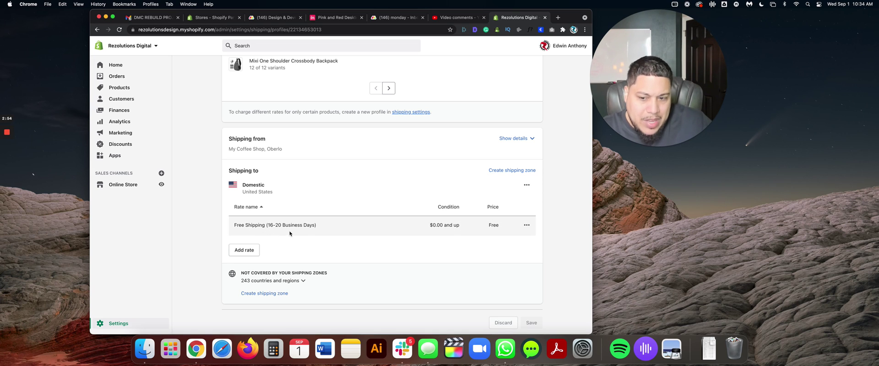
pyautogui.click(526, 224)
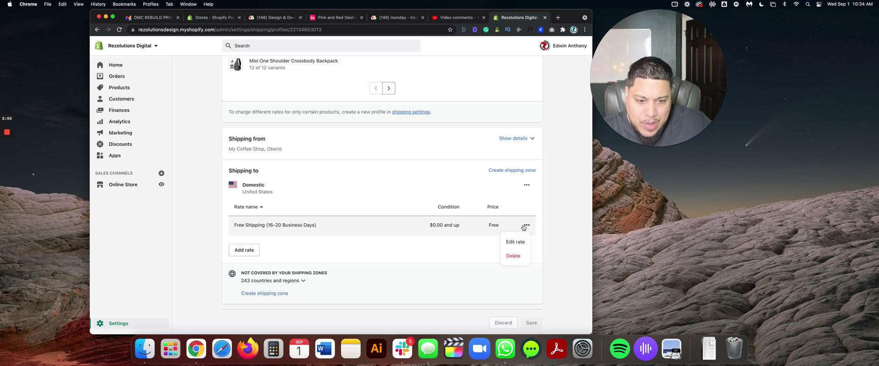
pyautogui.click(513, 256)
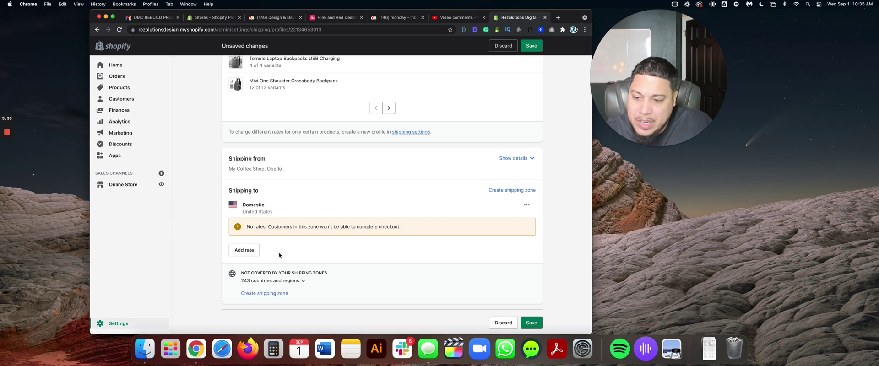
# Step: Start adding a rate to the Domestic zone and view the video comments in YouTube Studio before returning to the Shopify rate form
pyautogui.click(255, 255)
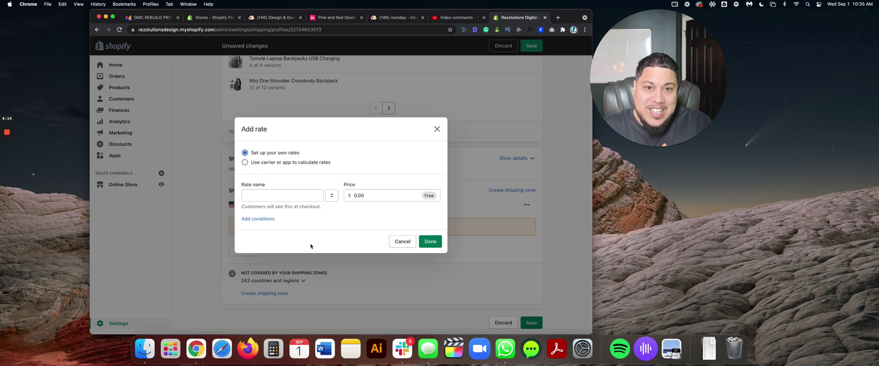
pyautogui.click(466, 18)
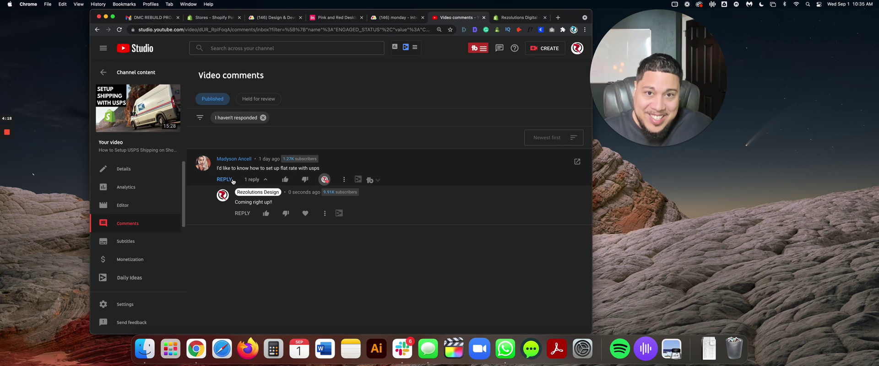
pyautogui.click(503, 18)
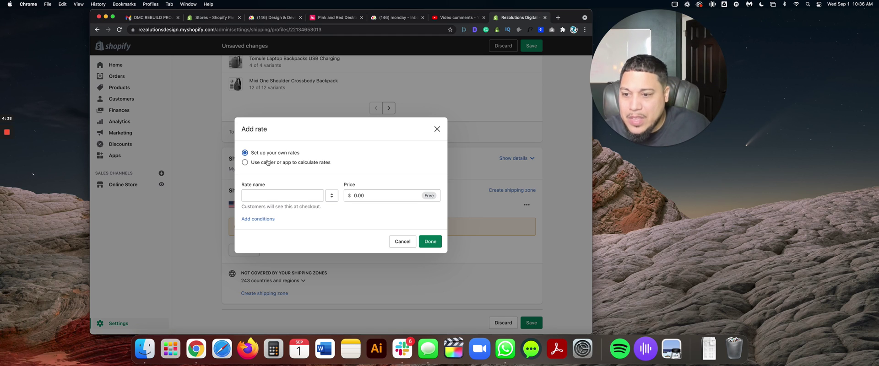
# Step: Name the new self-defined domestic rate "Standard Delivery (5-7 business Days)"
pyautogui.click(255, 196)
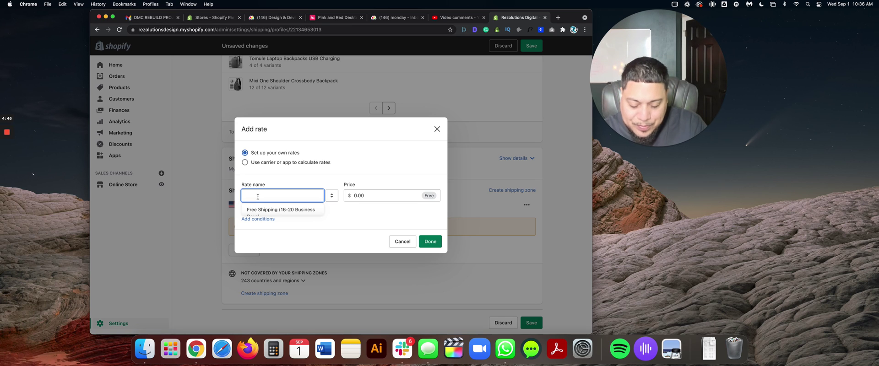
pyautogui.write('Stanra')
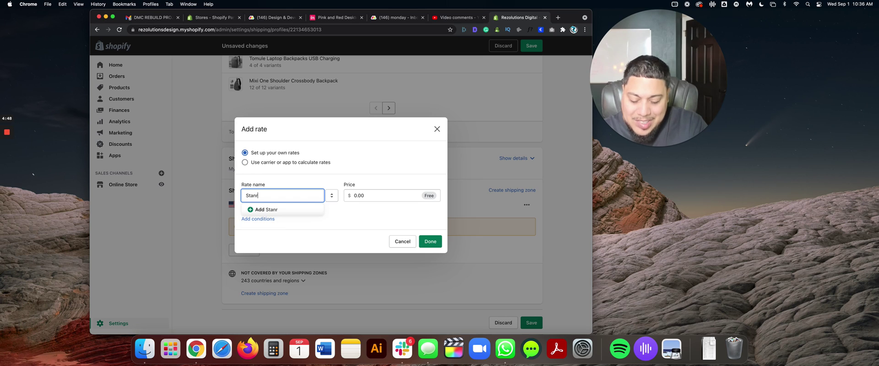
pyautogui.press('BackSpace')
pyautogui.write('dard ')
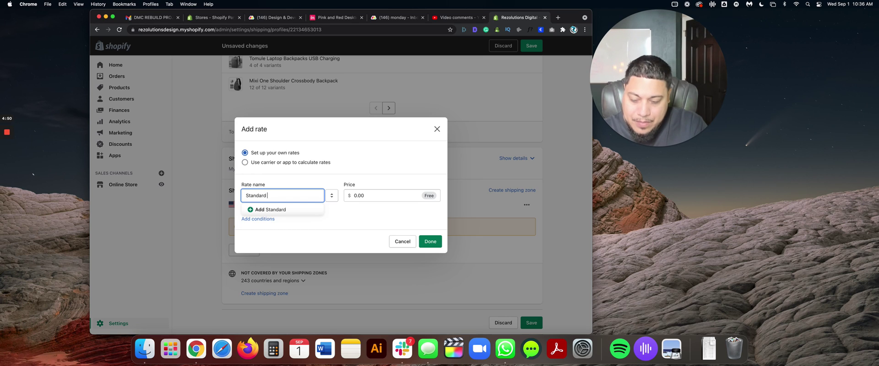
pyautogui.write('Delivery')
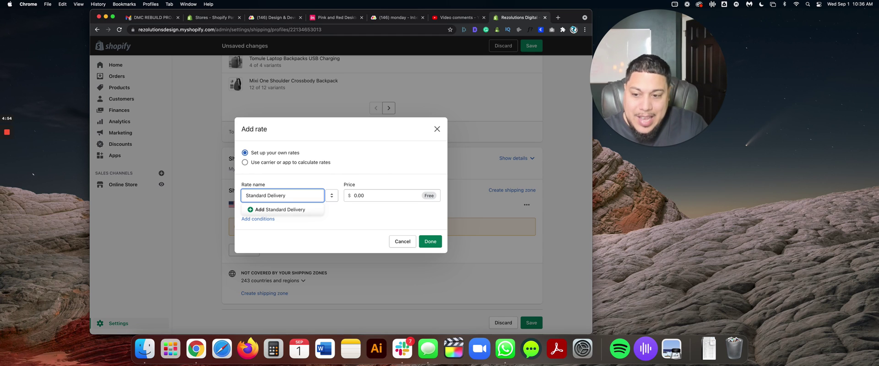
pyautogui.write(' (')
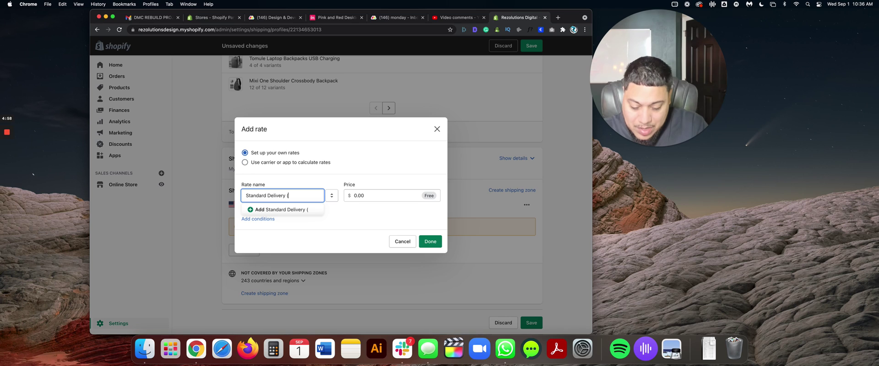
pyautogui.write('5-7 business Days)')
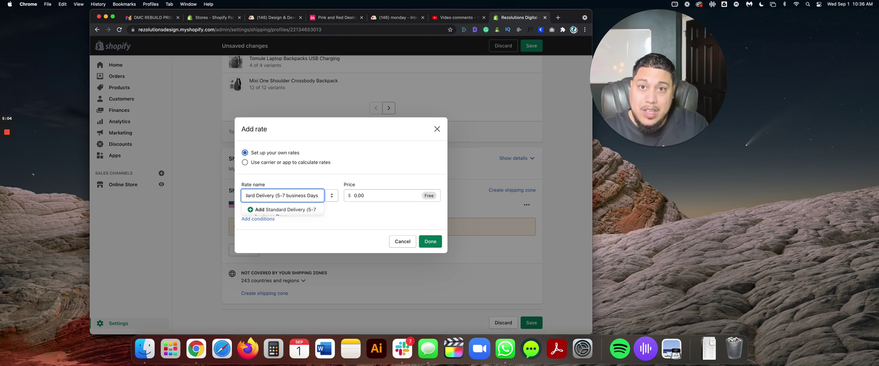
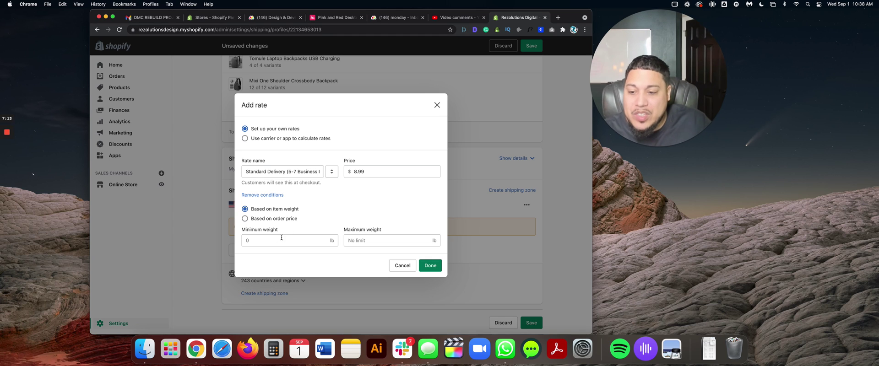
# Step: Limit the Standard Delivery rate to a maximum item weight of 2 lb, leave the minimum empty, and add the rate to the zone
pyautogui.click(371, 241)
pyautogui.write('2')
pyautogui.click(264, 241)
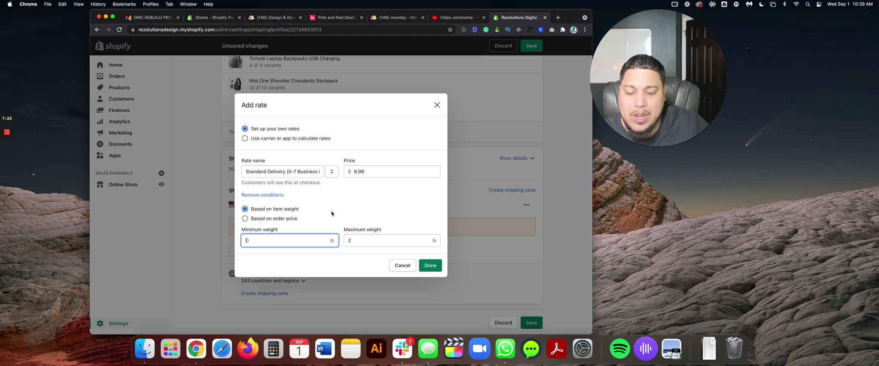
pyautogui.click(427, 267)
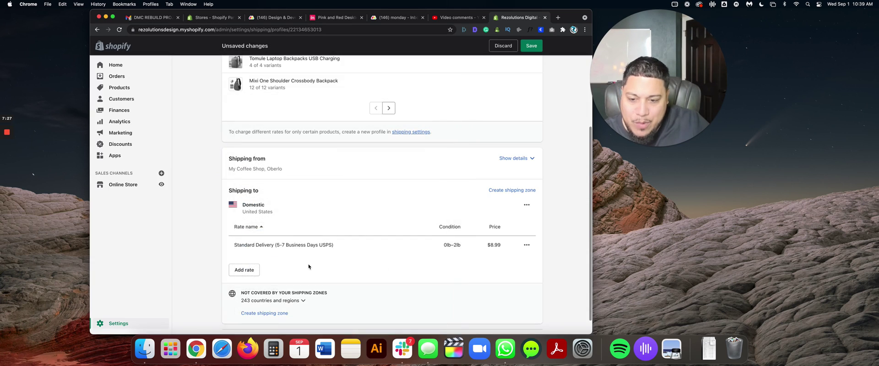
# Step: Change the Standard Delivery rate's condition to order price with a maximum of $49.99
pyautogui.scroll(-1, 345, 274)
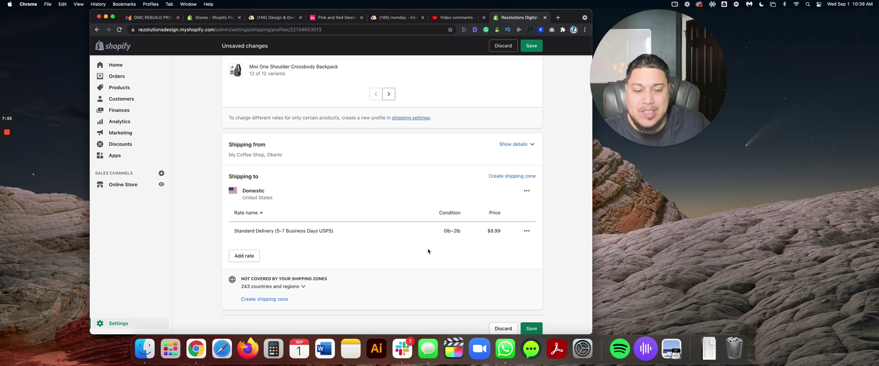
pyautogui.click(527, 231)
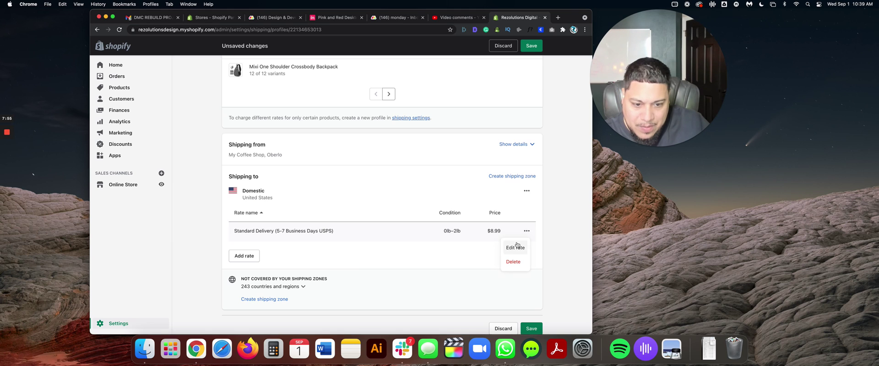
pyautogui.click(514, 248)
pyautogui.click(277, 203)
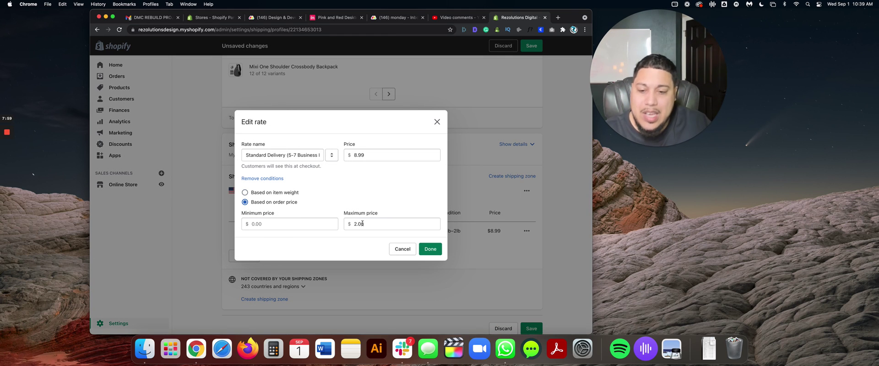
pyautogui.moveTo(362, 223); pyautogui.dragTo(339, 224)
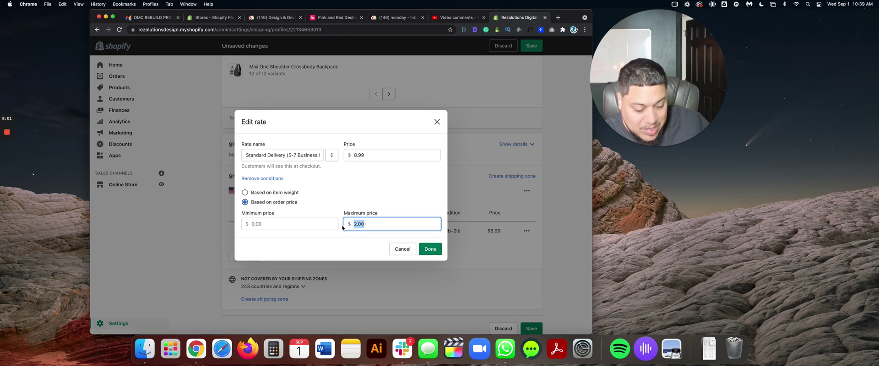
pyautogui.write('49.99')
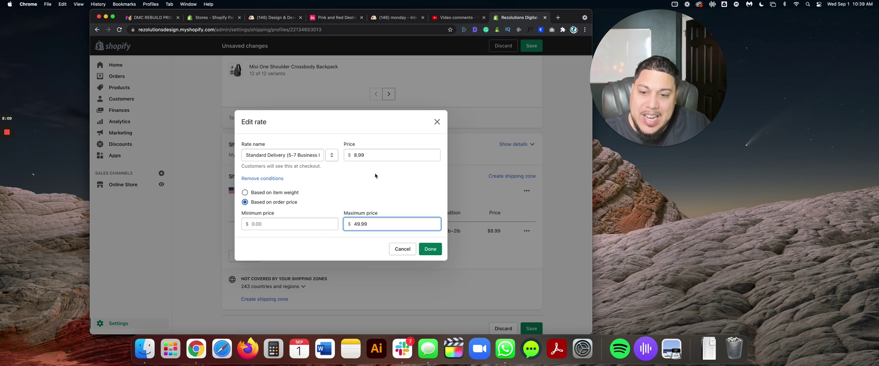
pyautogui.click(428, 254)
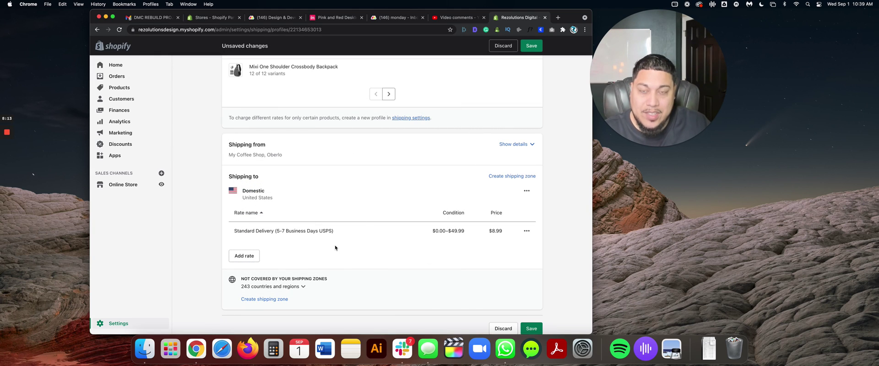
# Step: Start another rate for the Domestic zone and name it "Standard Free Shipping (5 - 7 Business Days USPS)"
pyautogui.click(250, 259)
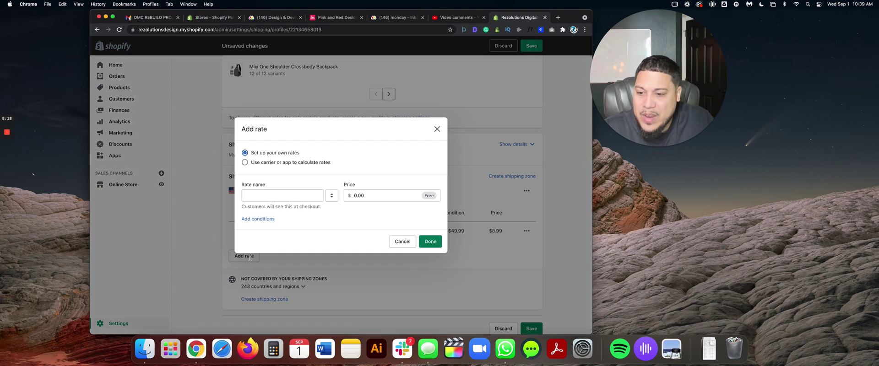
pyautogui.click(266, 197)
pyautogui.write('Standard ')
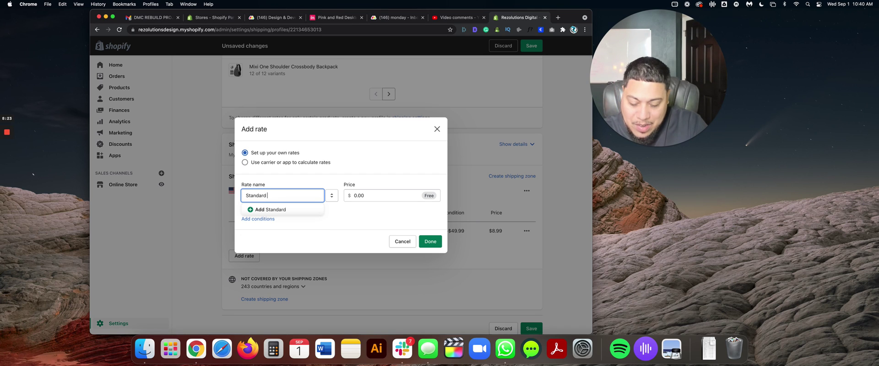
pyautogui.write('Free Ship')
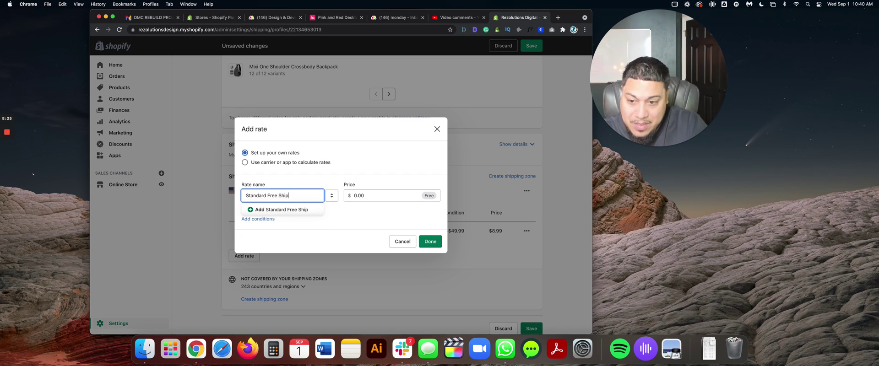
pyautogui.write('ping (')
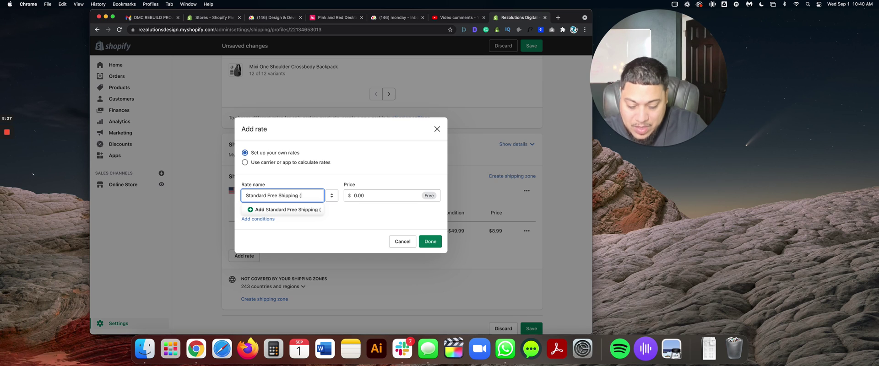
pyautogui.write('5 - 7')
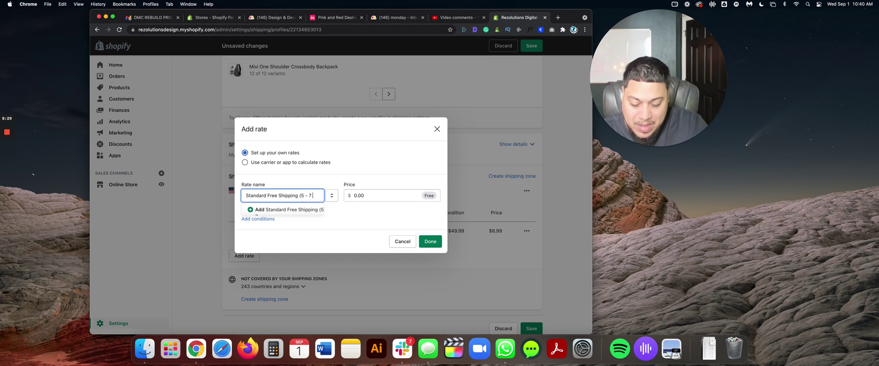
pyautogui.write(' Business Days')
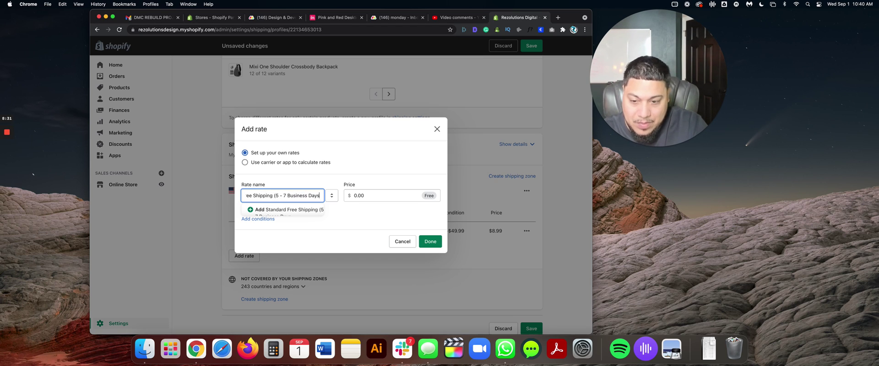
pyautogui.write(' USPS)')
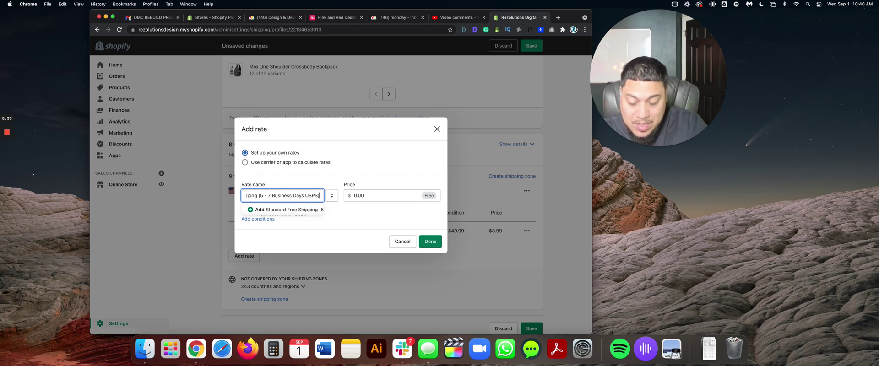
pyautogui.click(308, 180)
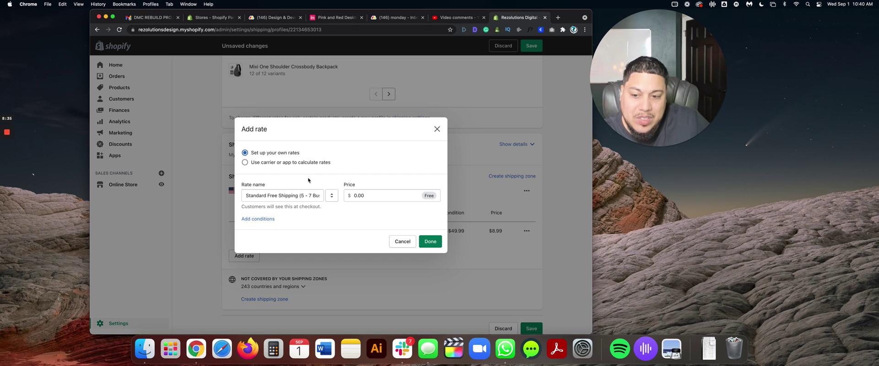
# Step: Condition the free shipping rate on order price with a minimum of $50, leave the maximum empty, and add it to the Domestic zone
pyautogui.click(270, 219)
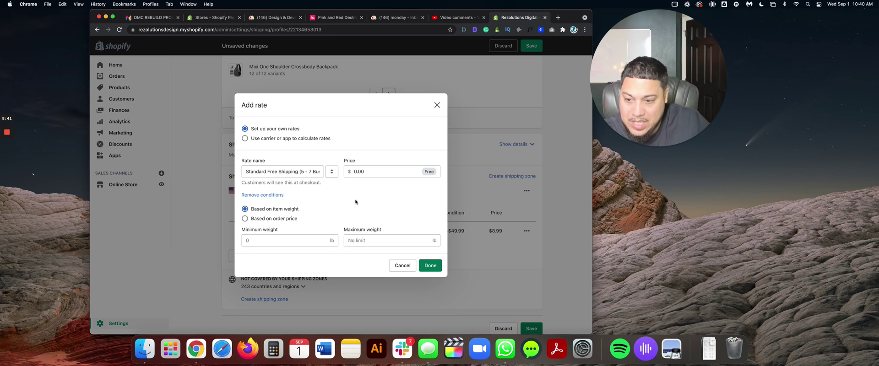
pyautogui.click(289, 219)
pyautogui.click(276, 241)
pyautogui.write('50')
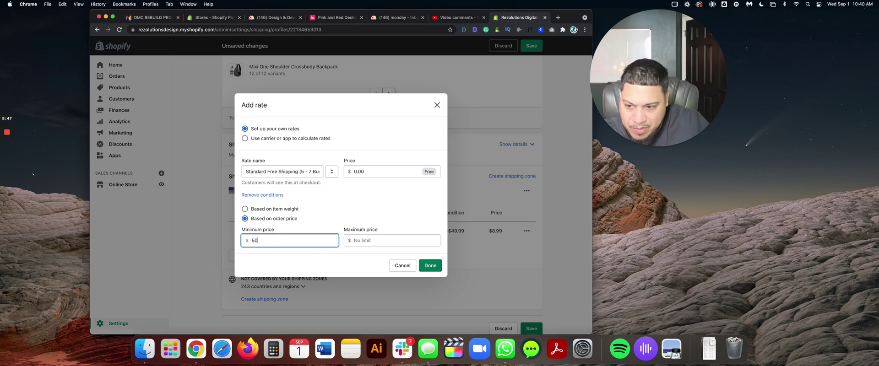
pyautogui.click(348, 218)
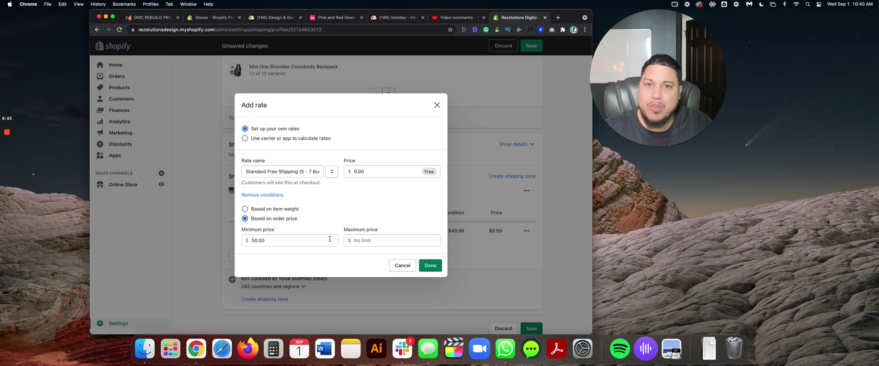
pyautogui.click(424, 268)
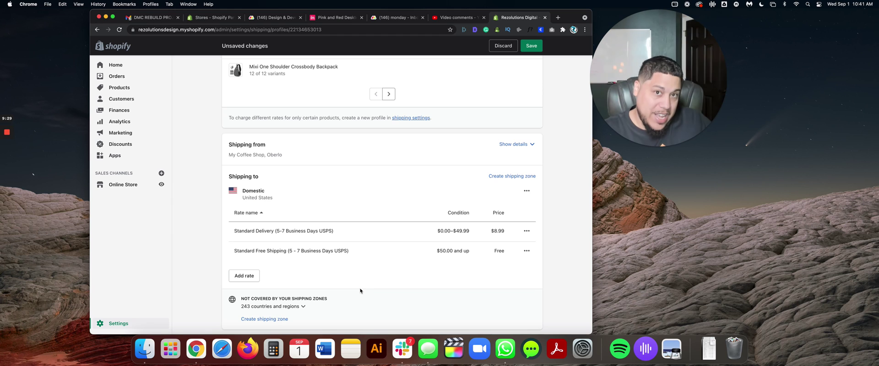
# Step: Start another rate for the Domestic zone and name it "Overnight Delivery (1-2 Business Days Fedex)"
pyautogui.click(246, 277)
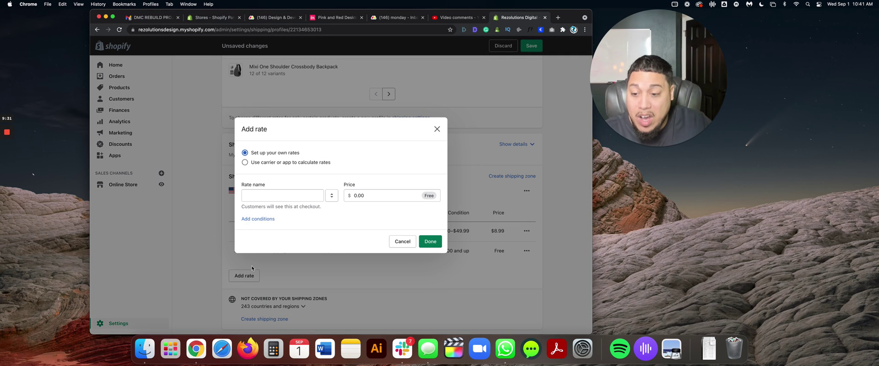
pyautogui.click(259, 195)
pyautogui.write('O')
pyautogui.press('BackSpace')
pyautogui.write('Overnight')
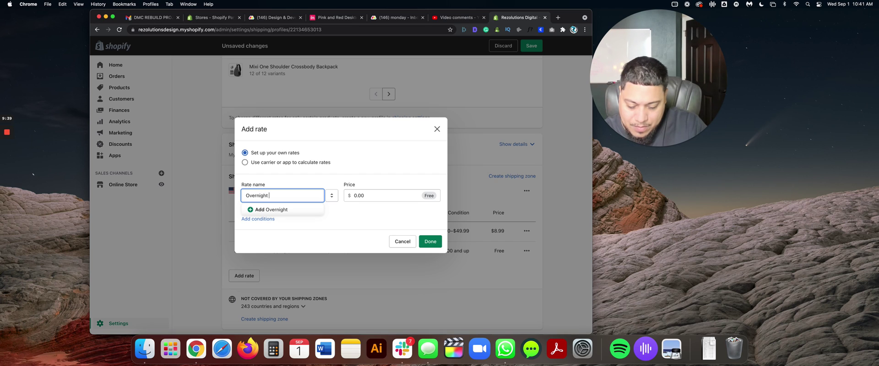
pyautogui.write(' Delivery')
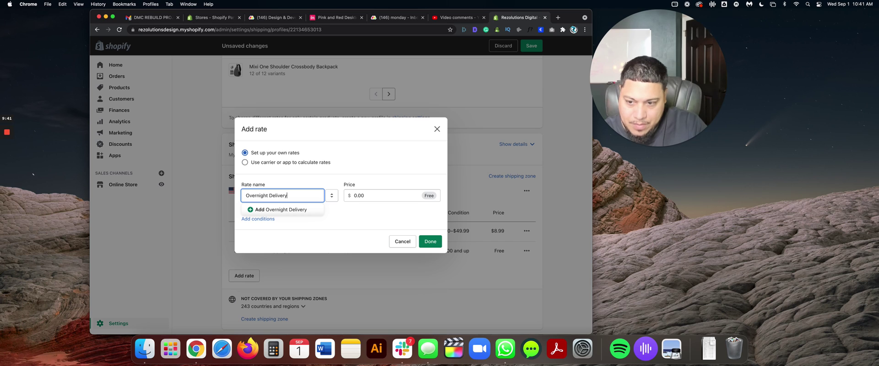
pyautogui.write(' (')
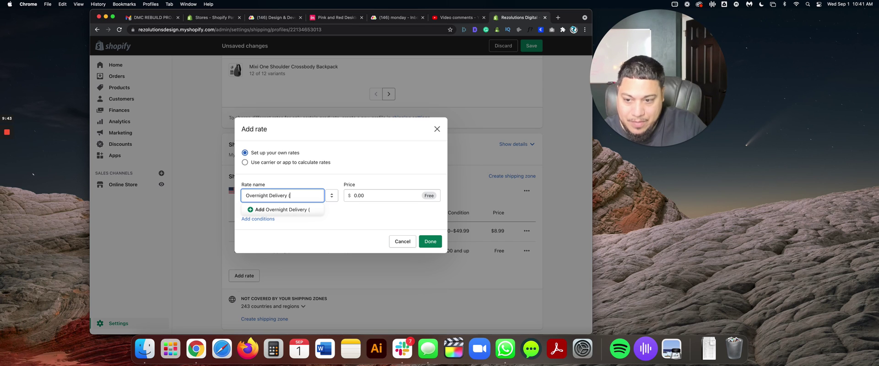
pyautogui.write('1-')
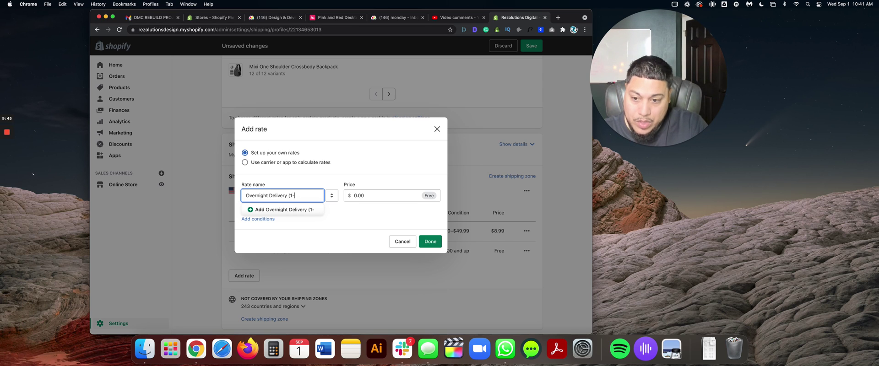
pyautogui.write('2 Business Days')
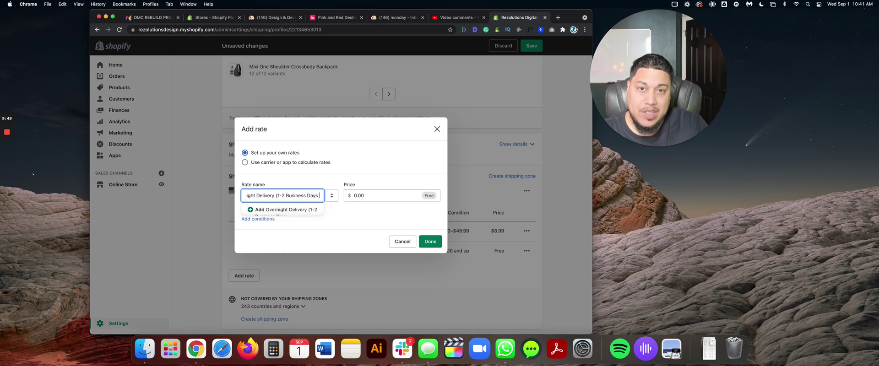
pyautogui.write(' Fedex)')
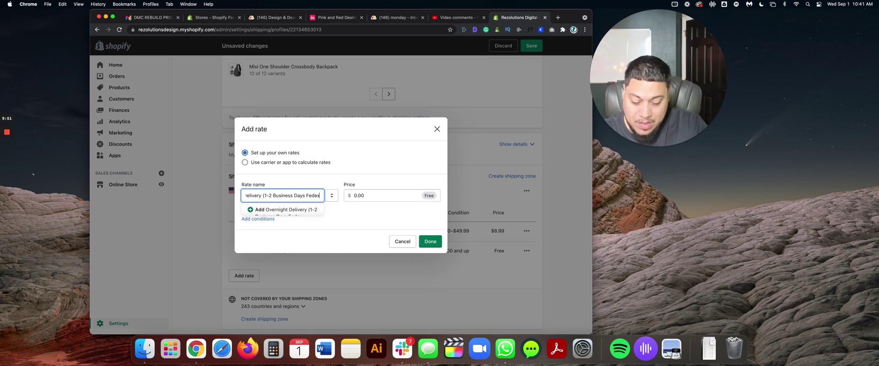
pyautogui.click(256, 208)
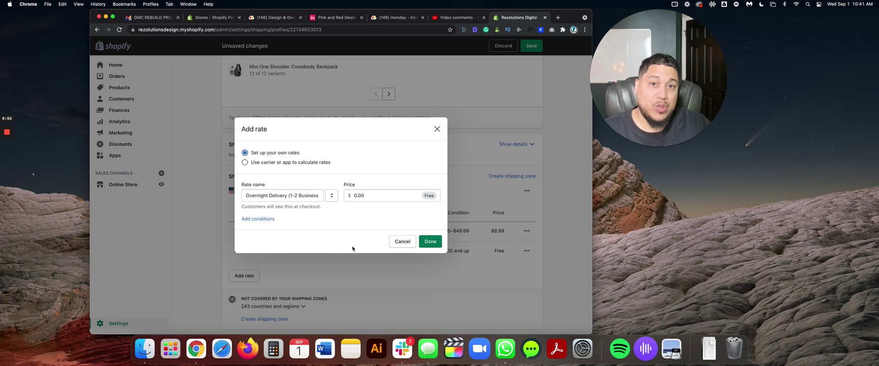
# Step: Price the Overnight Delivery rate at $25.99 based on order price with no limits, add it, and save the shipping profile
pyautogui.click(374, 196)
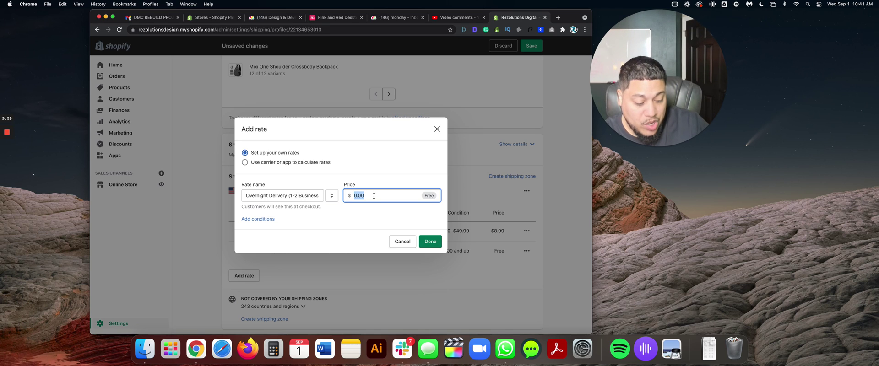
pyautogui.write('25.99')
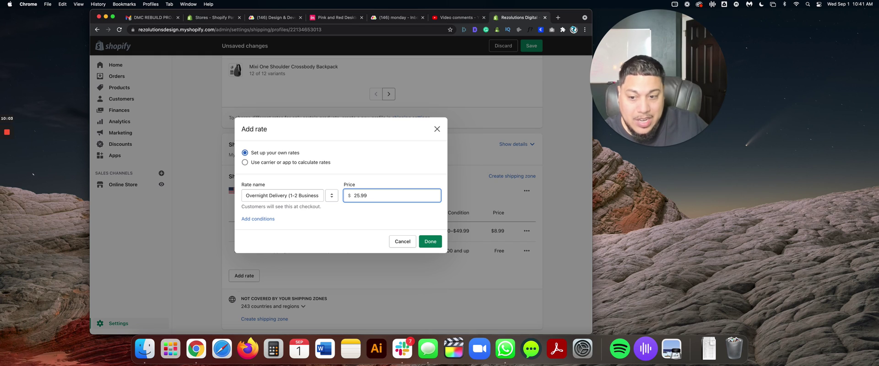
pyautogui.click(263, 219)
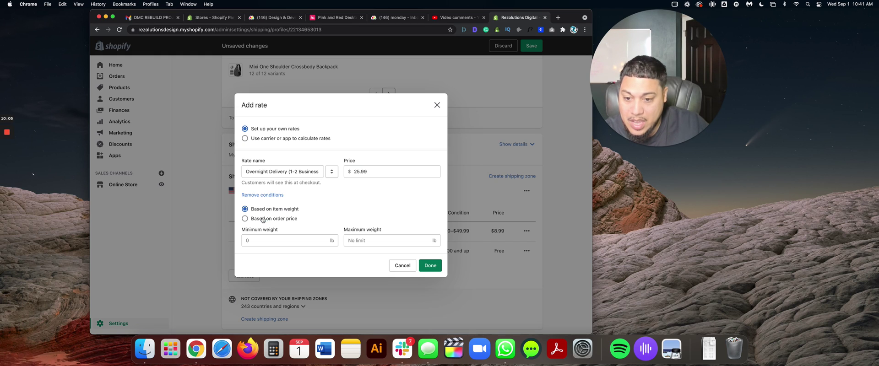
pyautogui.click(288, 219)
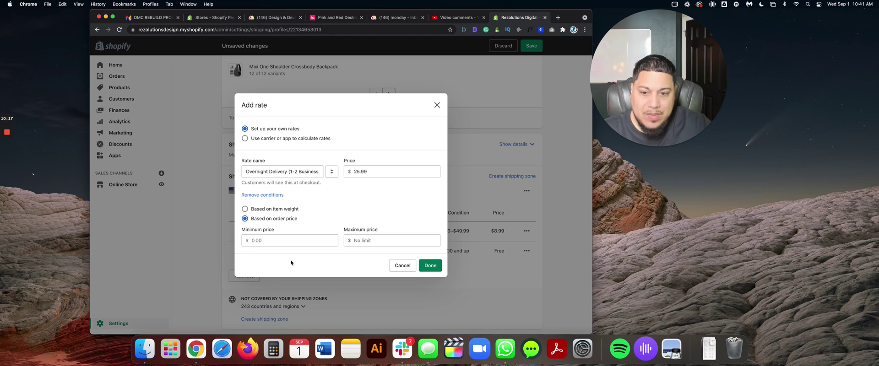
pyautogui.click(425, 265)
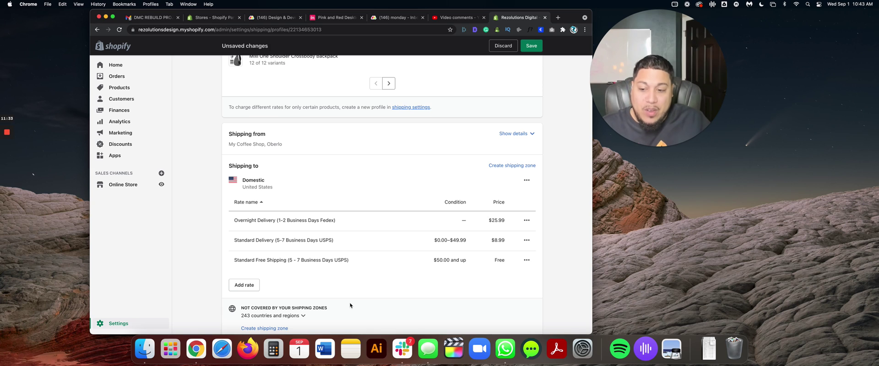
pyautogui.click(531, 45)
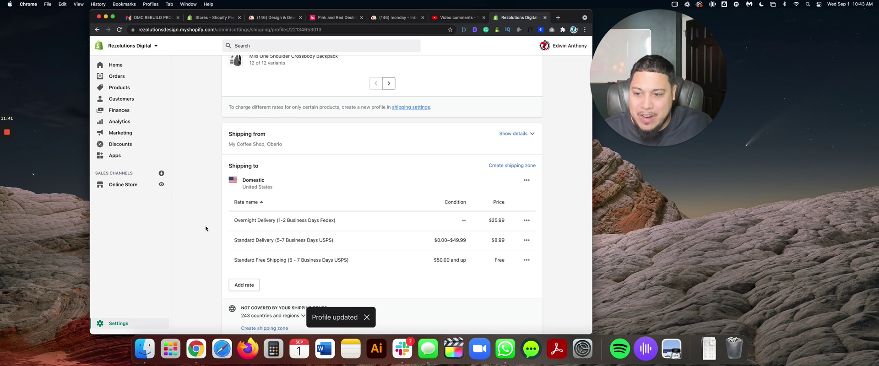
# Step: Create a shipping zone named "Canada" covering all provinces of Canada and save the profile
pyautogui.scroll(-2, 204, 233)
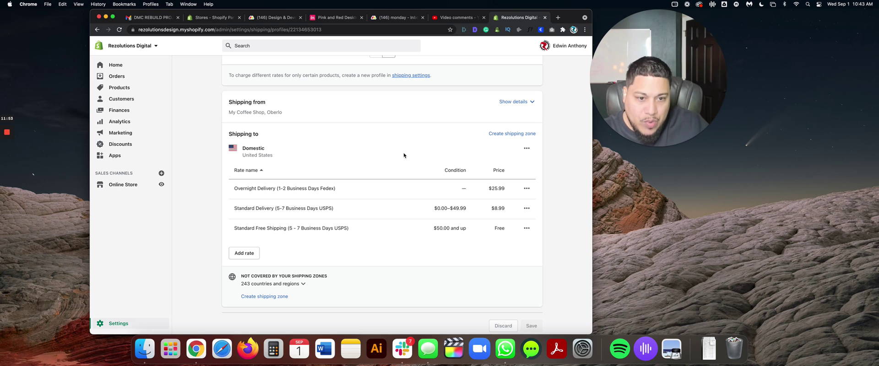
pyautogui.click(495, 136)
pyautogui.write('Canada')
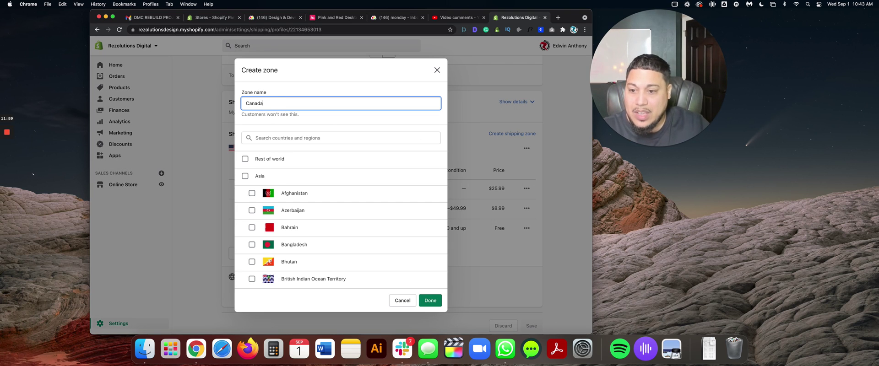
pyautogui.click(269, 139)
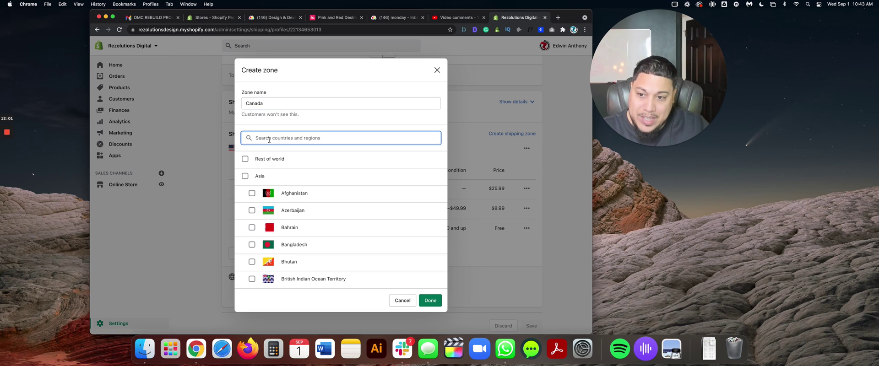
pyautogui.write('Canada')
pyautogui.click(246, 160)
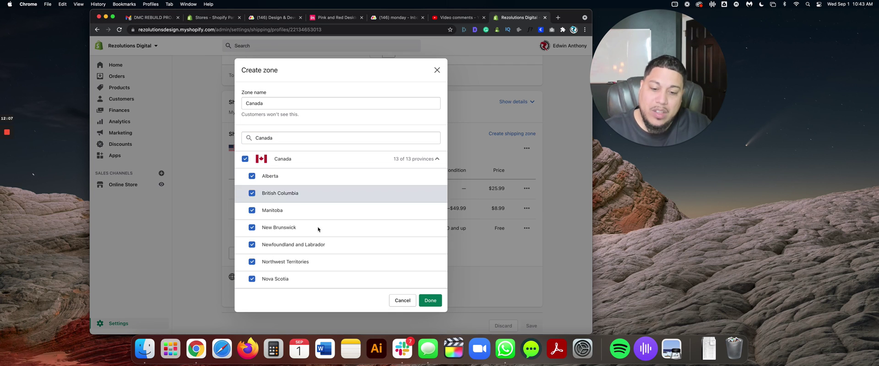
pyautogui.click(428, 300)
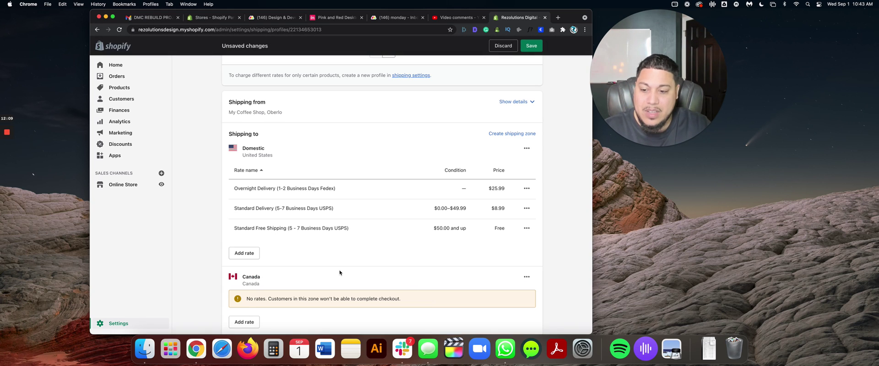
pyautogui.click(531, 46)
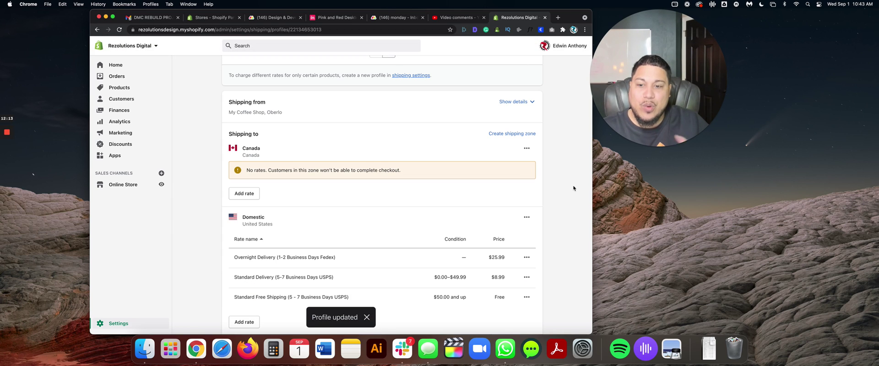
# Step: Create a shipping zone named "Rest of the World" that covers the Rest of world region
pyautogui.scroll(-2, 573, 188)
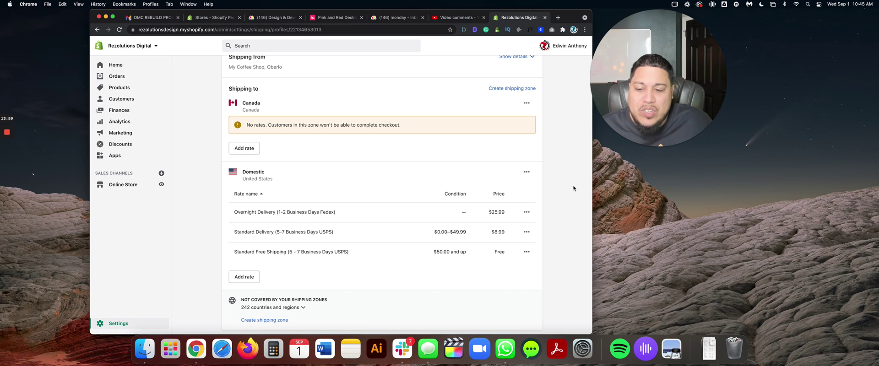
pyautogui.scroll(-2, 543, 317)
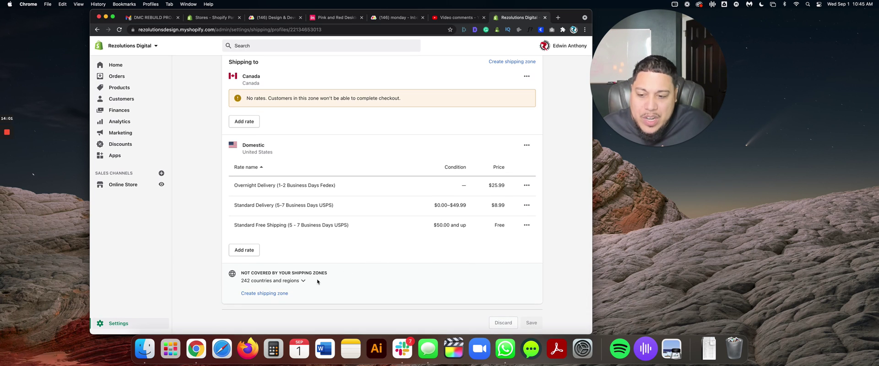
pyautogui.scroll(2, 319, 280)
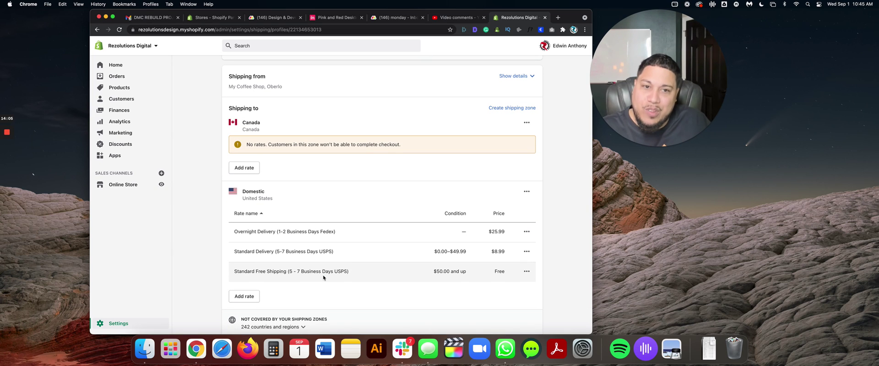
pyautogui.click(498, 109)
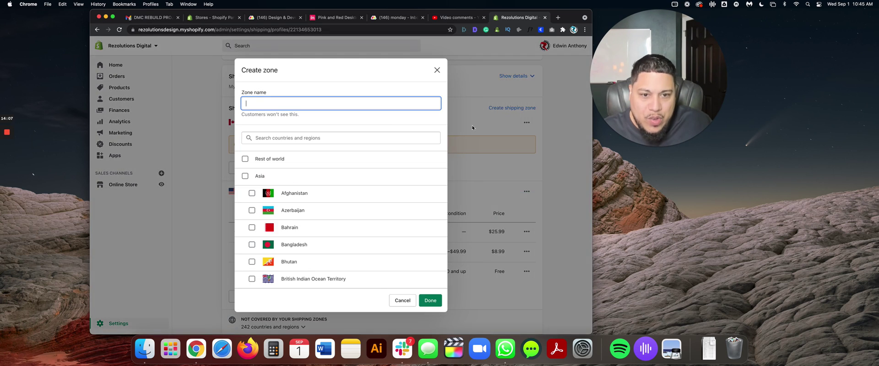
pyautogui.click(245, 159)
pyautogui.click(263, 104)
pyautogui.write('Re')
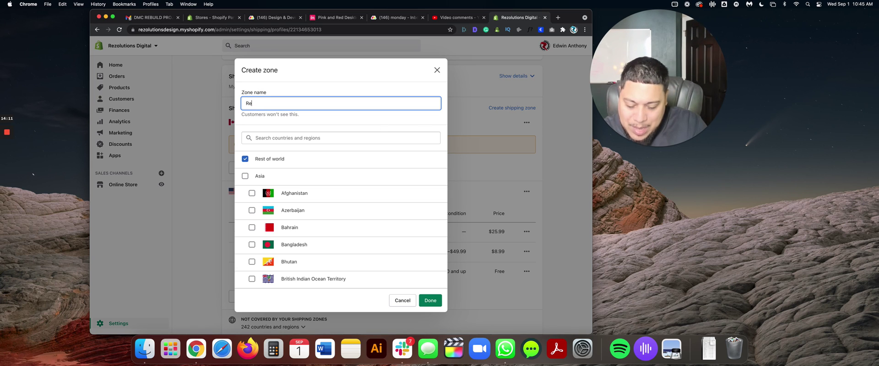
pyautogui.write('st of the World')
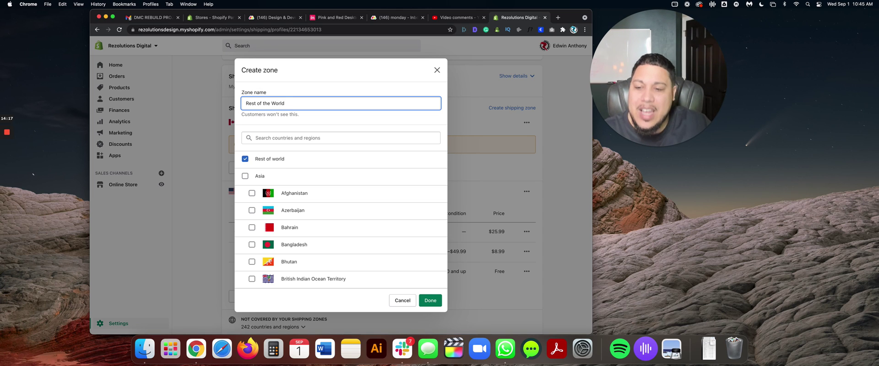
pyautogui.click(430, 300)
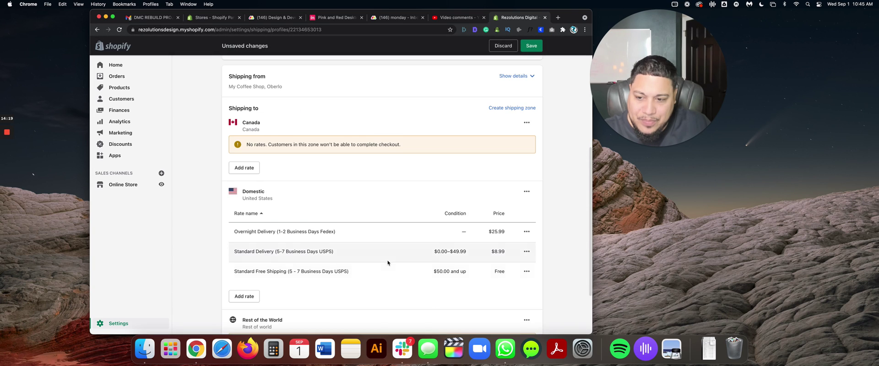
# Step: Delete the Canada shipping zone from the shipping profile
pyautogui.scroll(-3, 387, 261)
pyautogui.scroll(4, 280, 249)
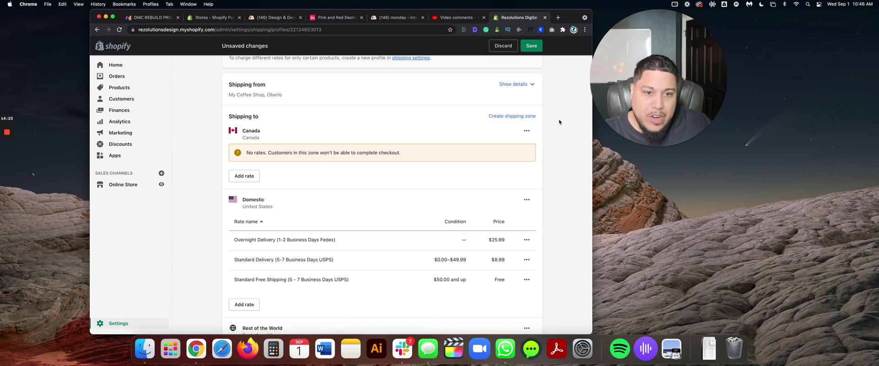
pyautogui.click(526, 131)
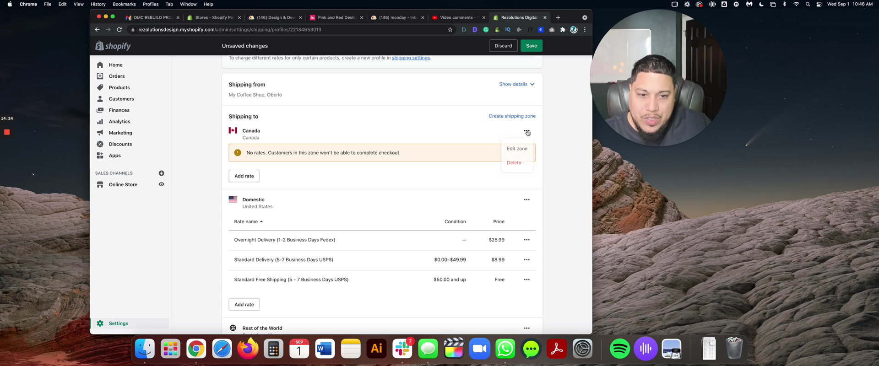
pyautogui.click(513, 163)
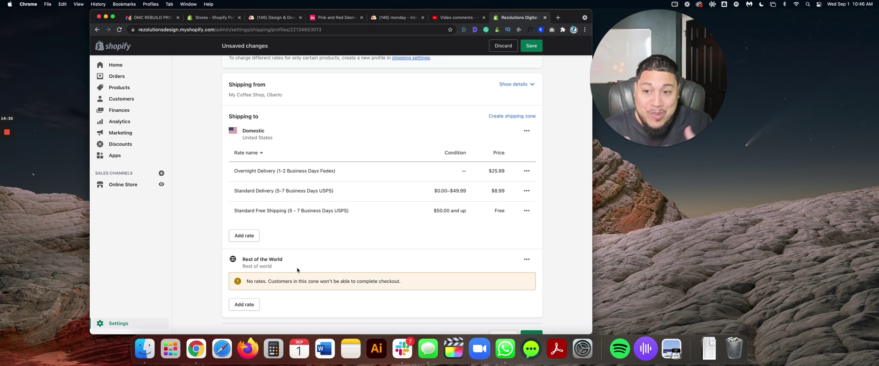
# Step: View the unanswered video comments in YouTube Studio and return to the Shopify shipping profile
pyautogui.click(452, 18)
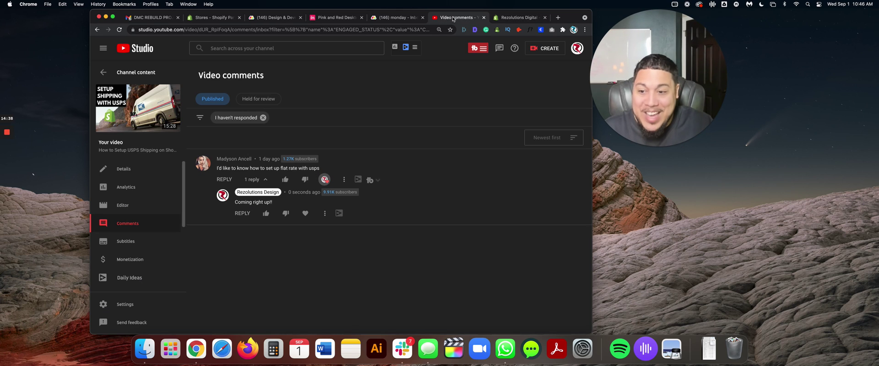
pyautogui.click(512, 20)
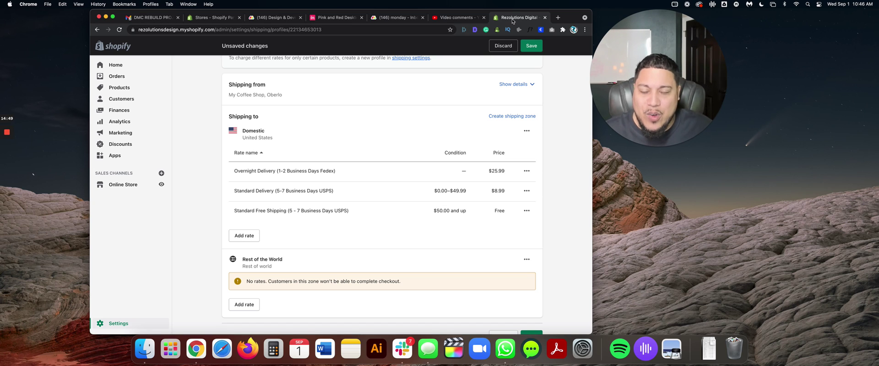
pyautogui.moveTo(8, 136)
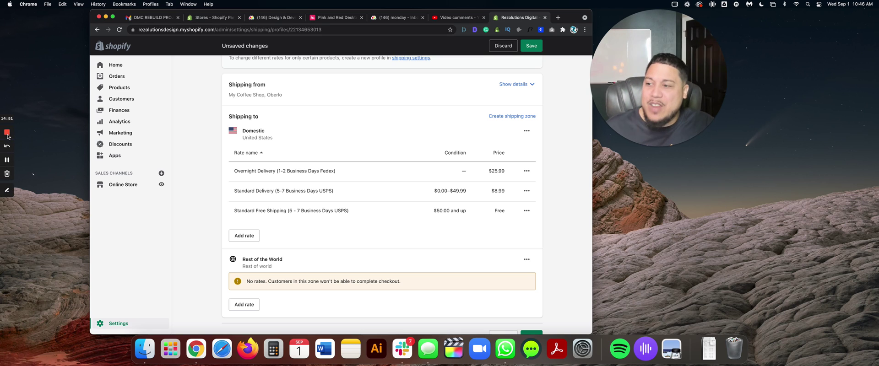